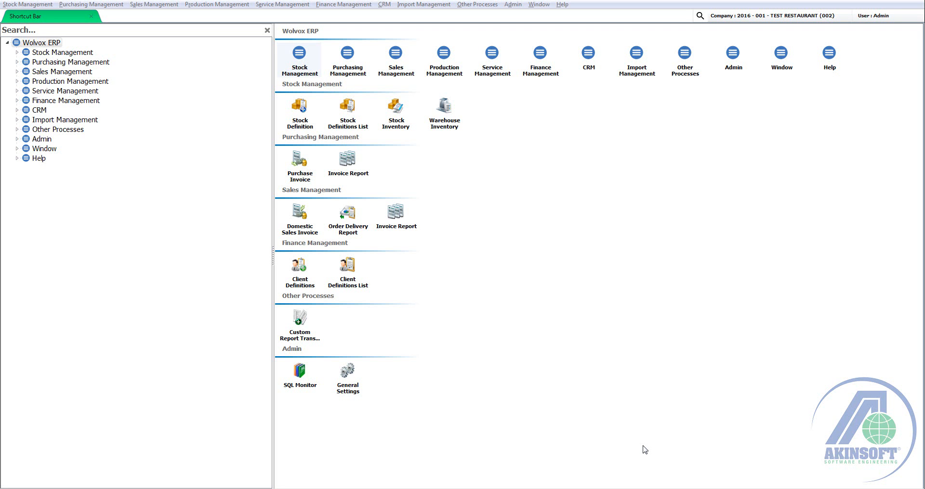
- Open the stock location definitions for warehouse BRANCH-1 and review the MAIN01 location with its sublocations
left_click(17, 53)
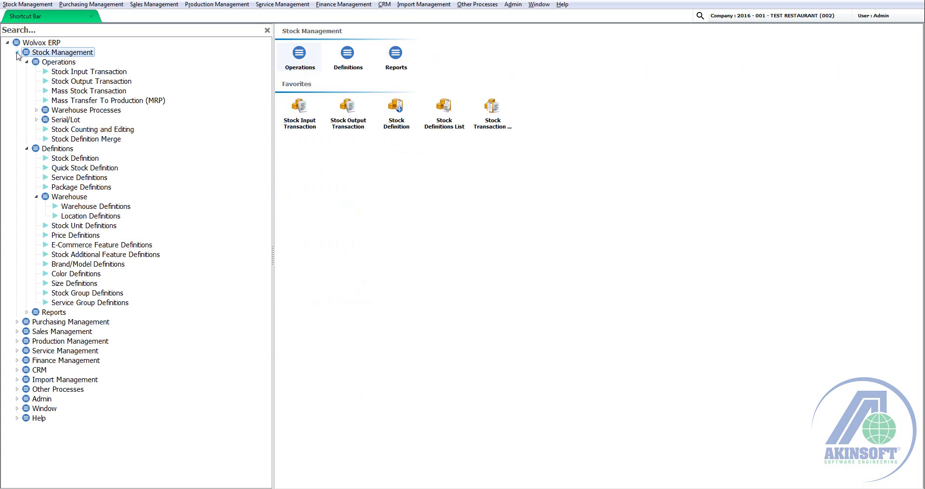
double_click(91, 216)
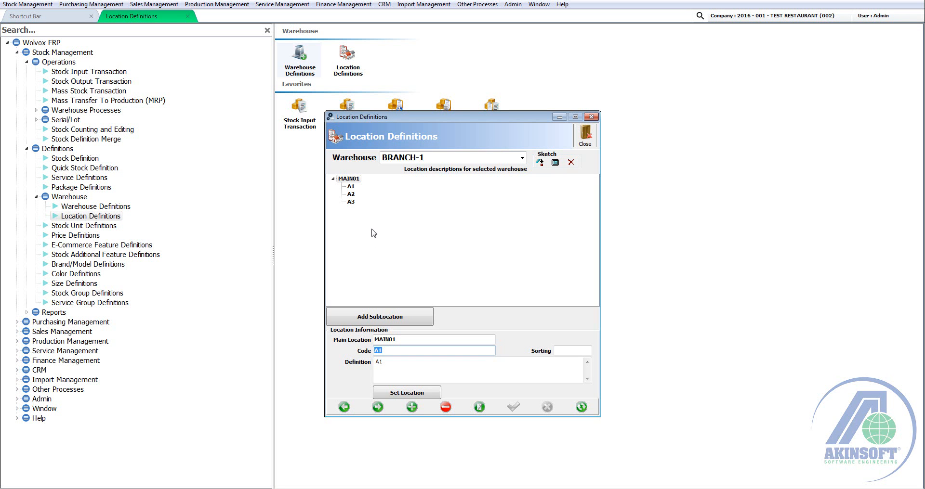
left_click(522, 157)
left_click(523, 158)
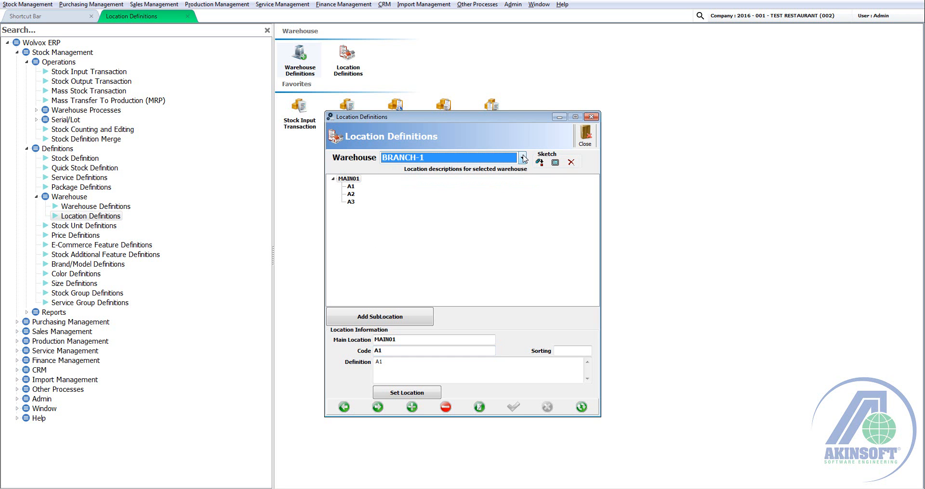
left_click(351, 186)
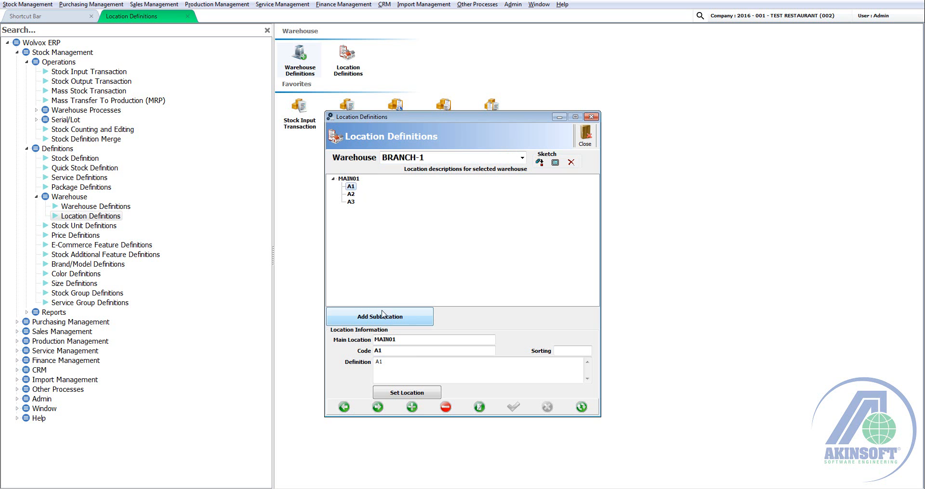
left_click(402, 360)
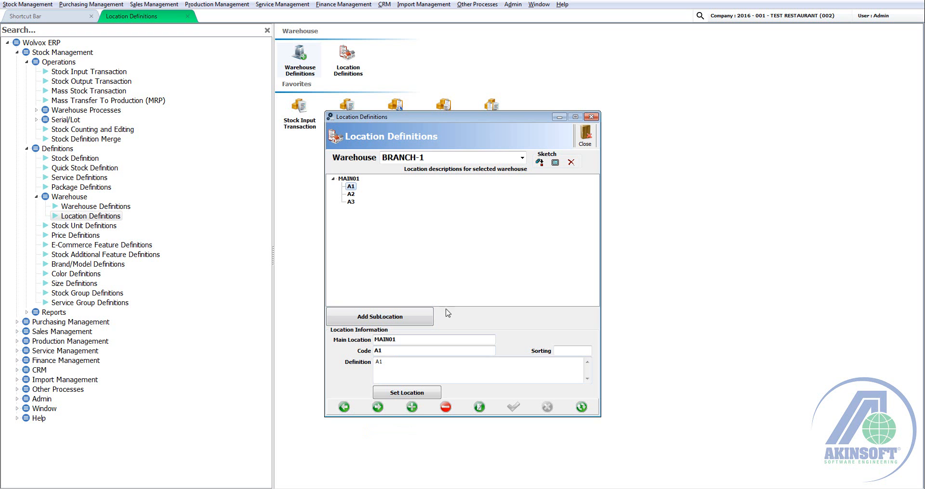
left_click(350, 181)
left_click(351, 203)
left_click(349, 179)
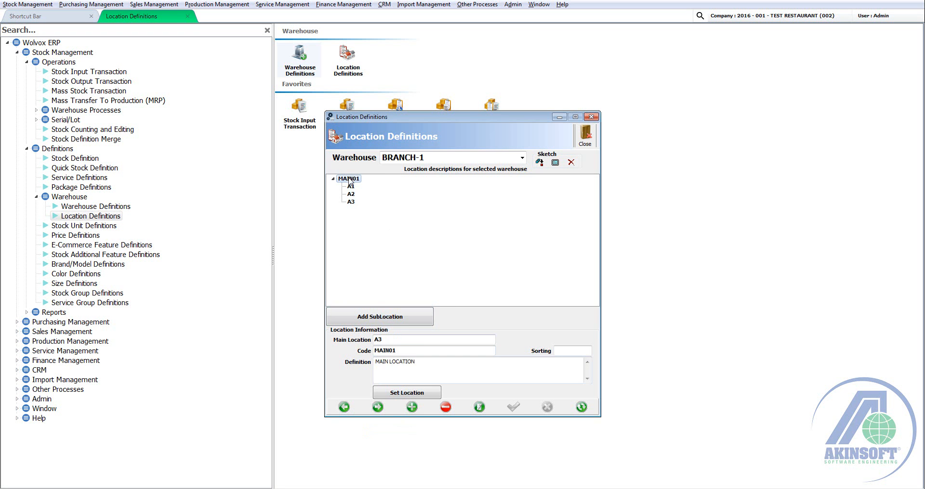
- Add a sublocation under A1 with A1-10 as both code and definition, and save it
left_click(349, 187)
left_click(380, 317)
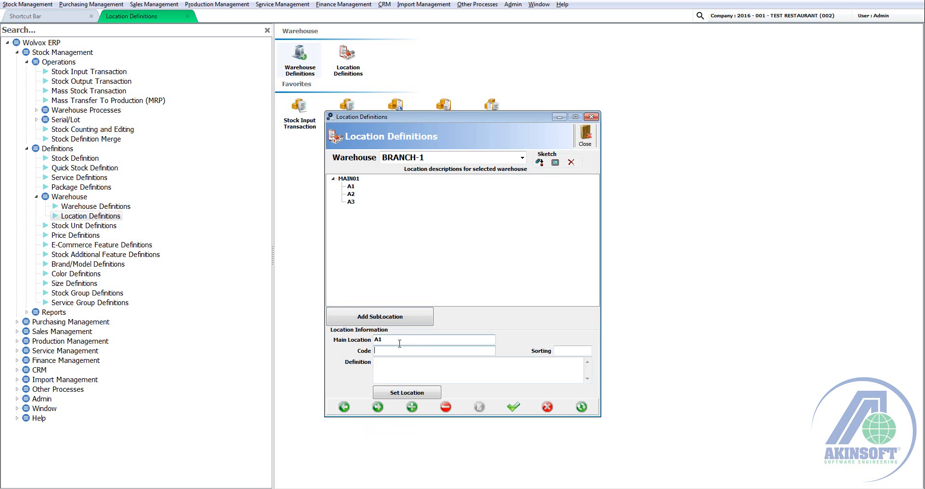
type("A1-10")
key("Tab")
type("A1-")
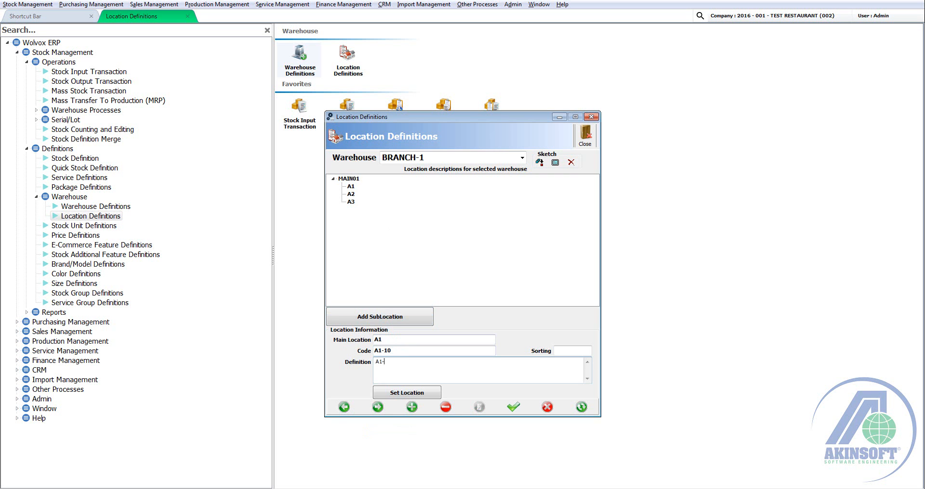
type("10")
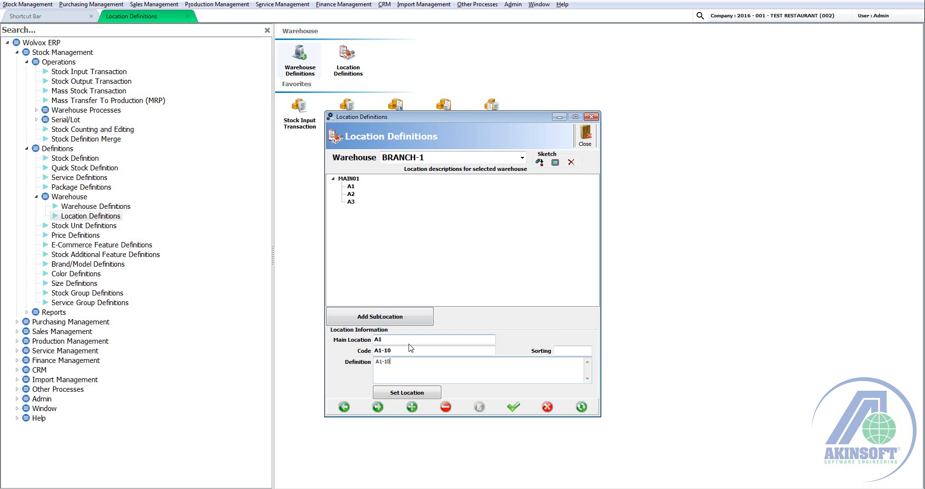
left_click_drag(409, 362, 375, 363)
left_click(459, 375)
left_click(514, 407)
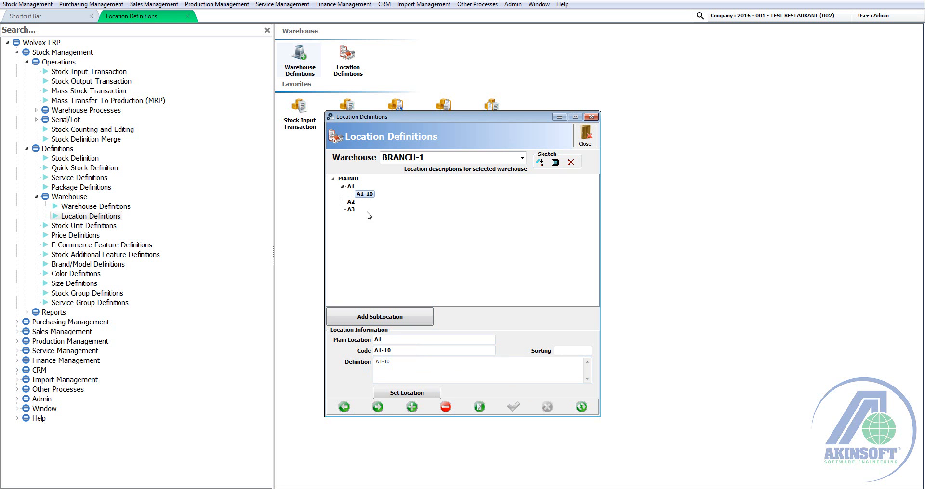
- Select sublocation A1-10 and view the sketch of warehouse BRANCH-1
left_click(356, 188)
left_click(360, 195)
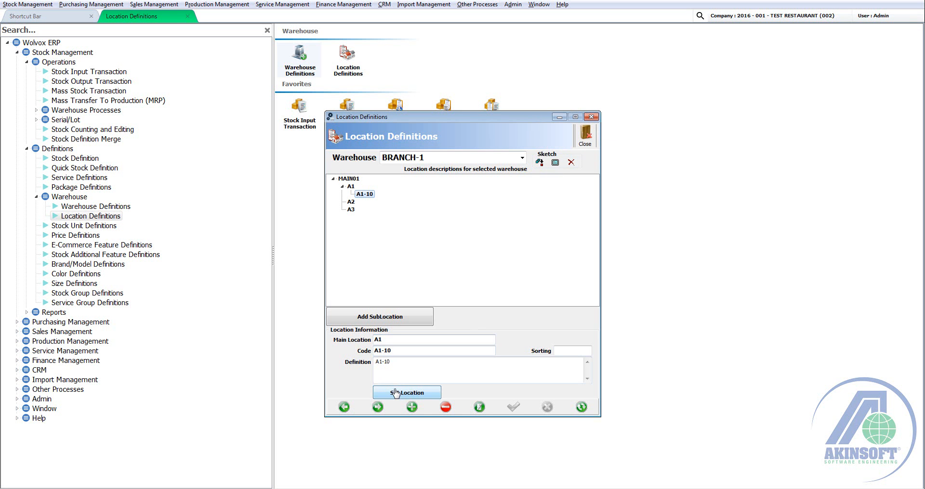
left_click(555, 162)
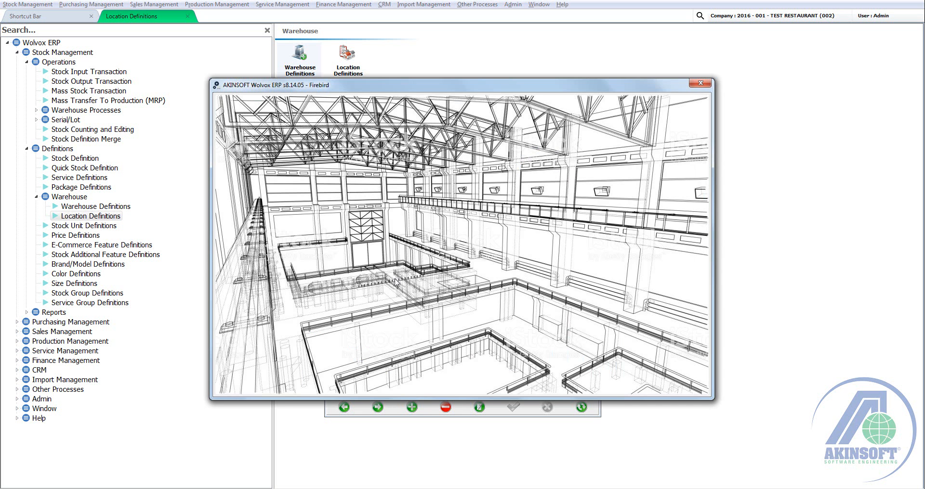
left_click(692, 86)
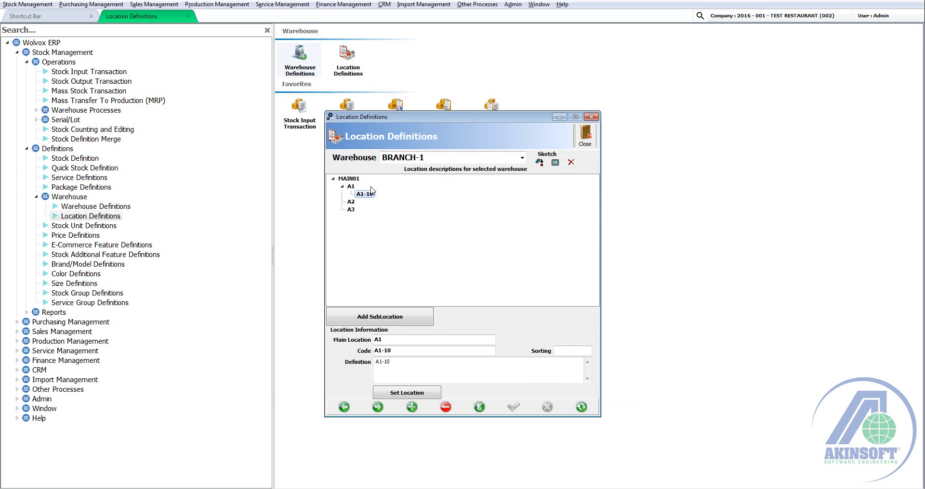
- Mark the position of A1-10 slightly right of the centre of the warehouse sketch, save the record and close the location definitions
left_click(420, 393)
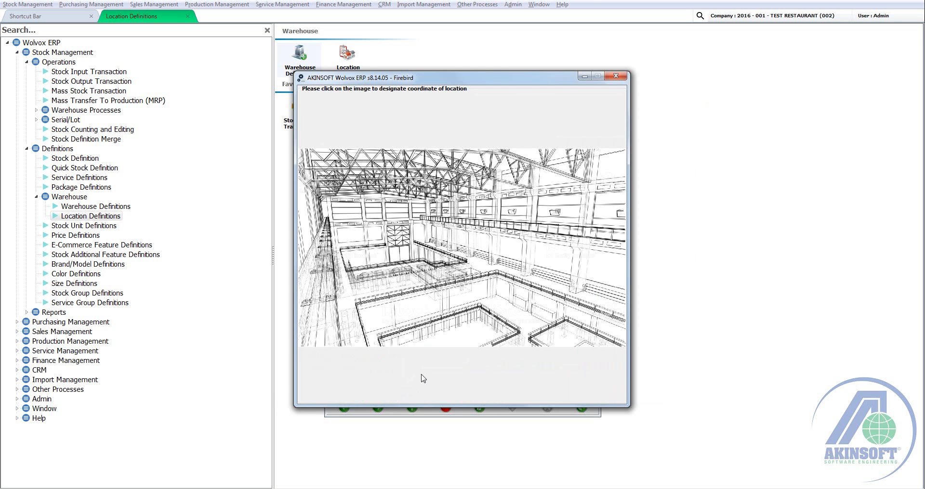
left_click(620, 76)
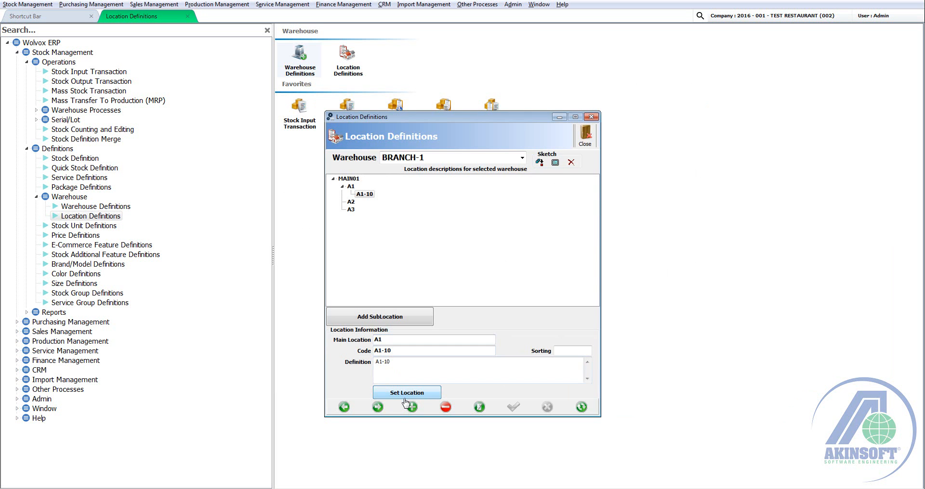
left_click(404, 399)
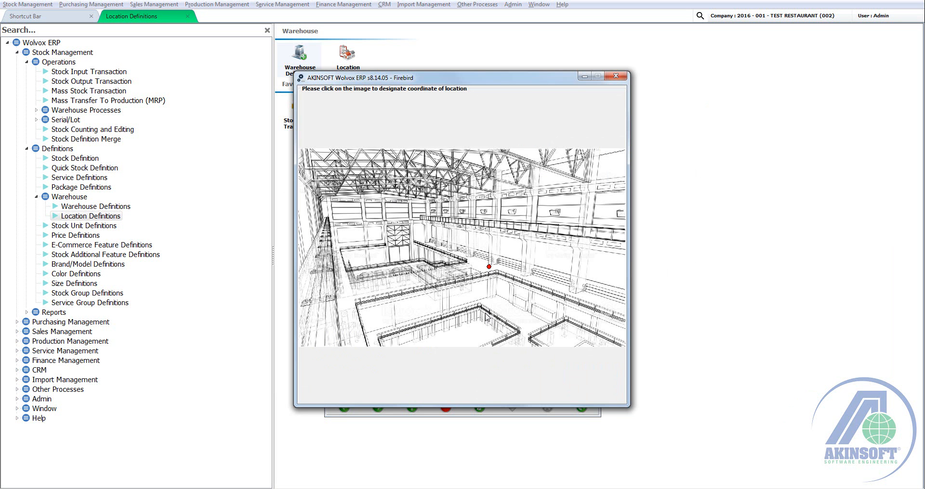
left_click(616, 76)
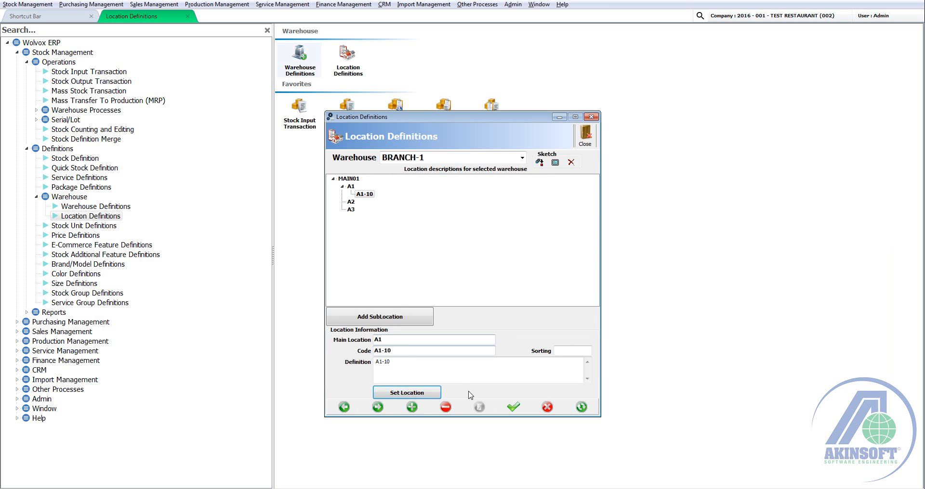
left_click(512, 408)
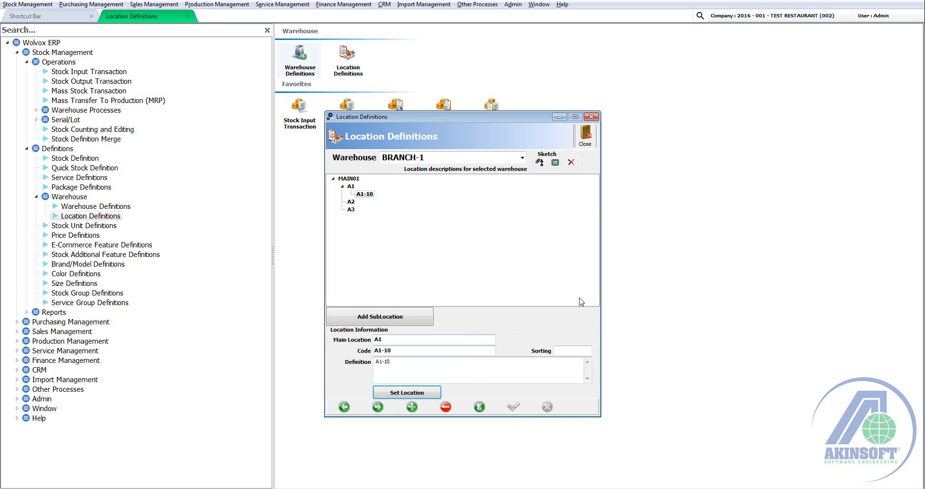
left_click(586, 137)
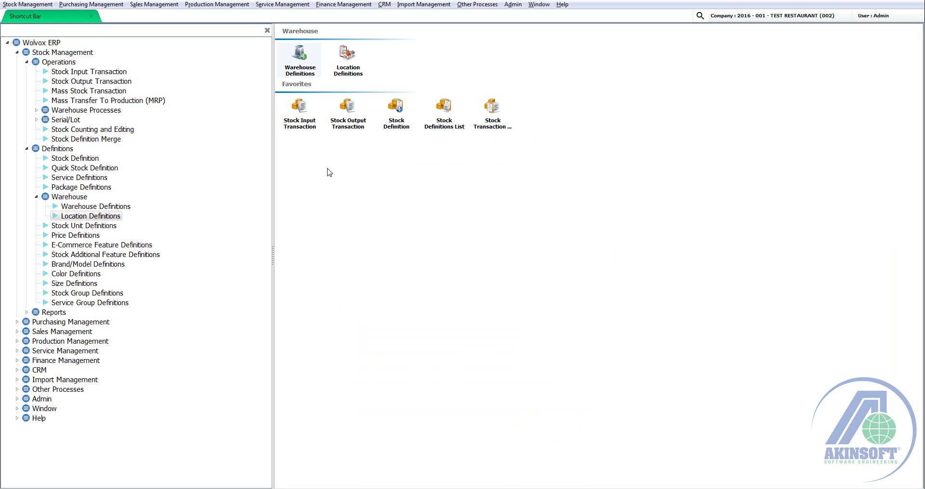
- Start a location input transaction from the warehouse processes and choose the Battery stock card from the unfiltered stock list
left_click(49, 62)
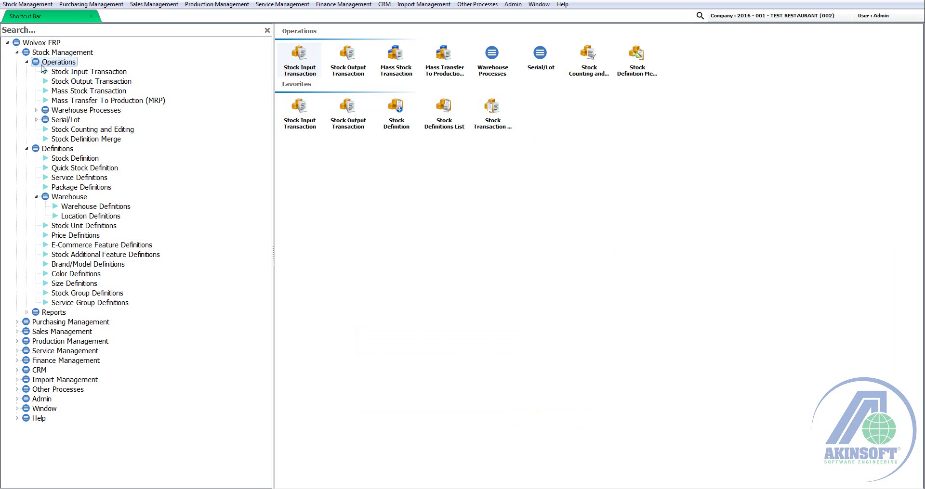
double_click(74, 111)
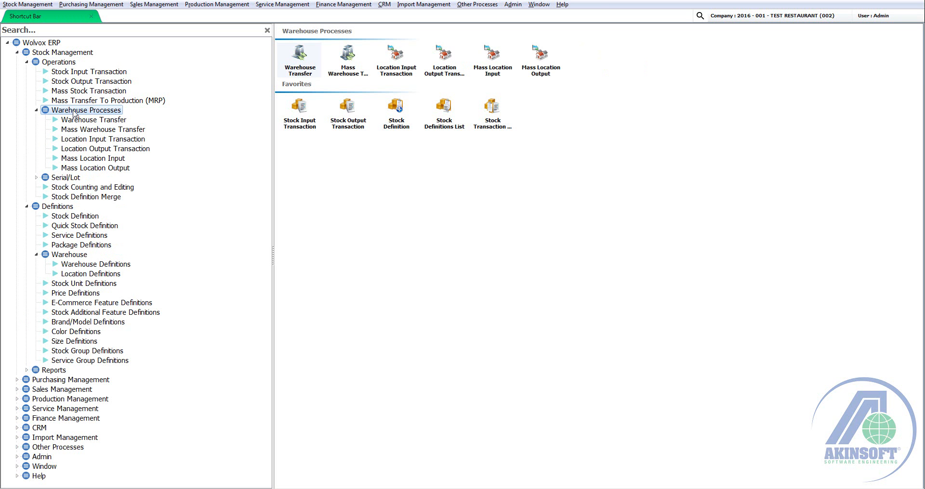
double_click(109, 141)
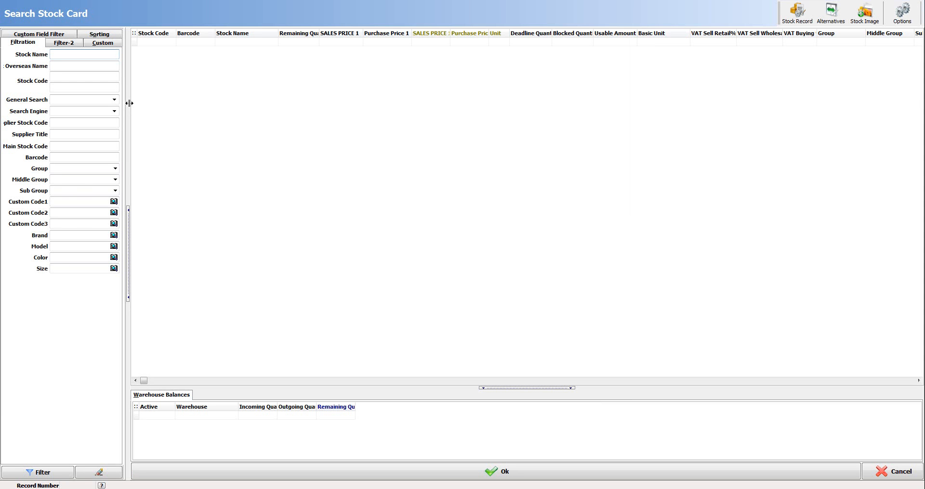
left_click(45, 473)
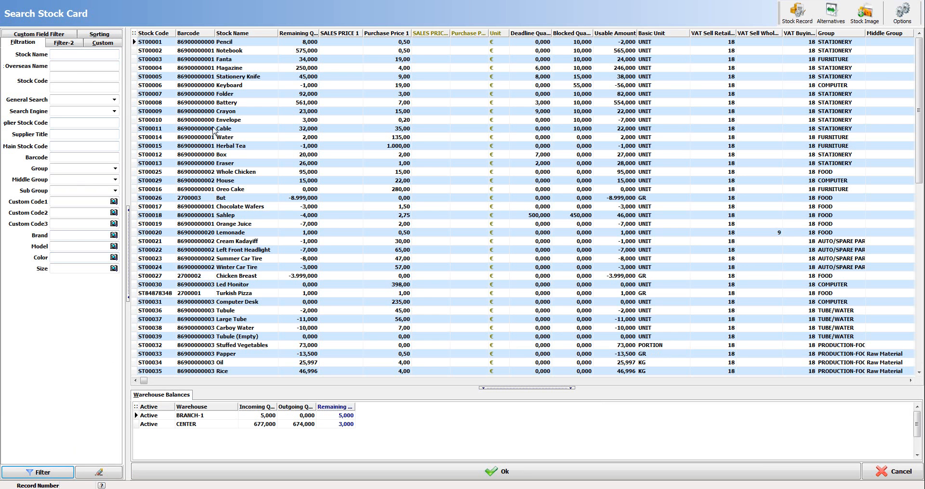
left_click(234, 128)
left_click(234, 102)
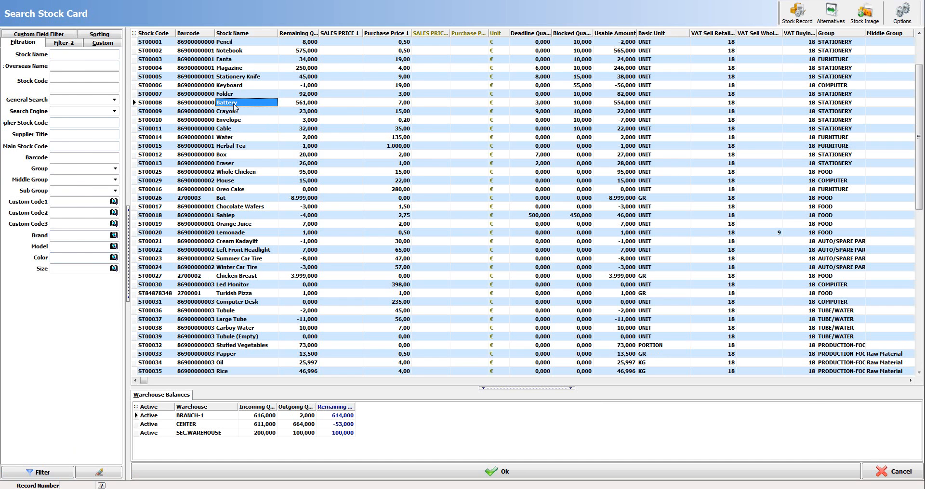
double_click(235, 104)
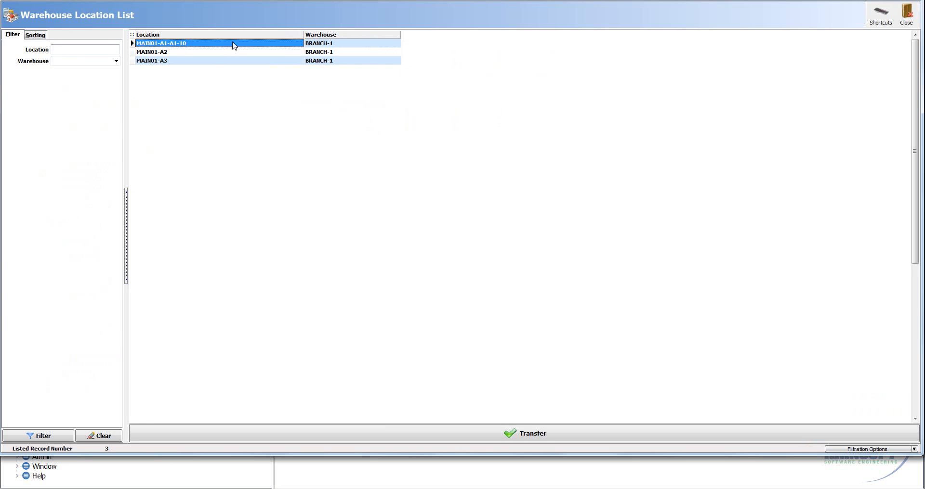
- Assign location MAIN01-A1-A1-10 to the location input with a quantity of 120, save the transaction and close it
double_click(153, 43)
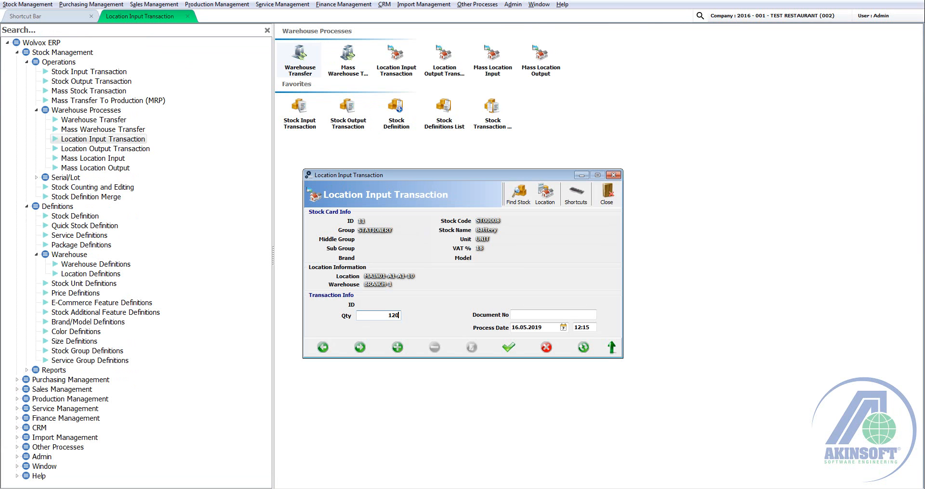
key("Tab")
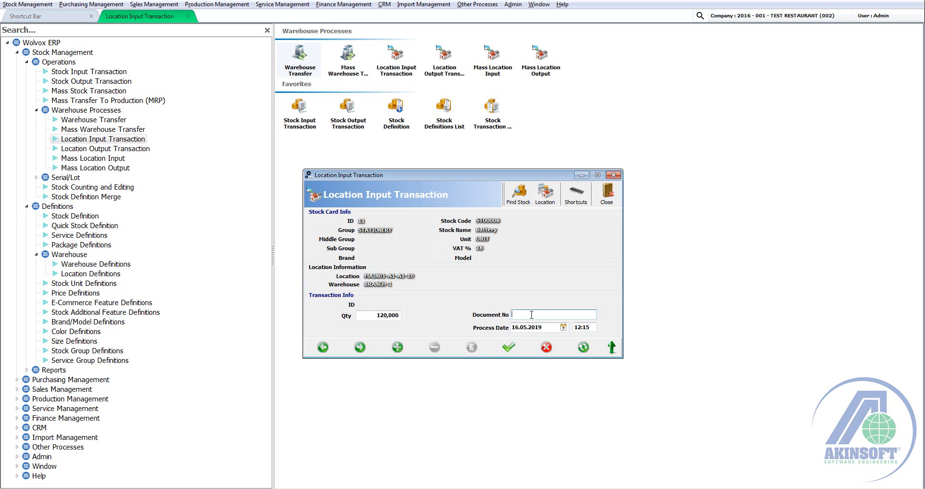
left_click(530, 330)
left_click(580, 328)
left_click(508, 347)
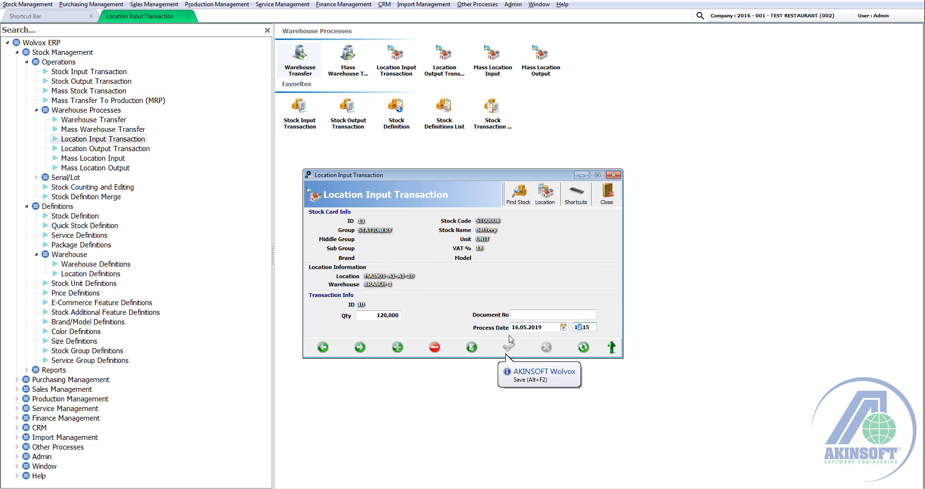
left_click(603, 201)
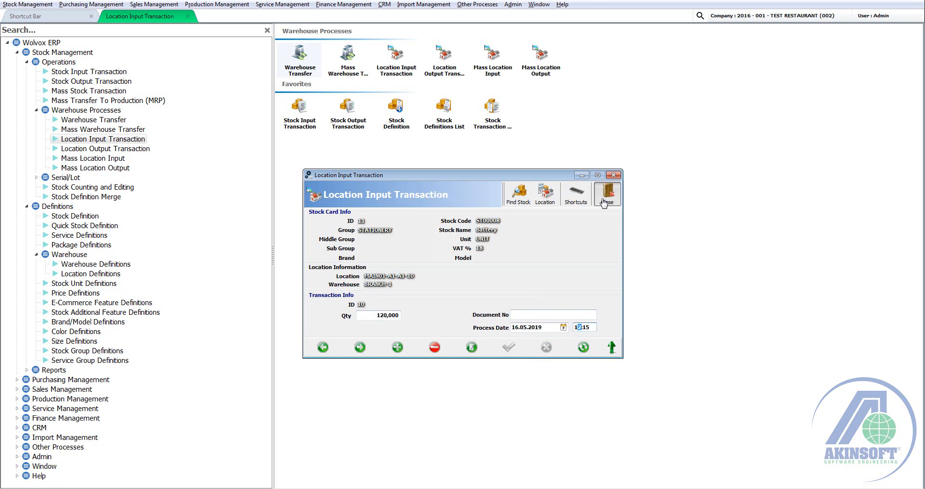
- Find the Location Document Report by searching for "location docu" and open it
double_click(52, 371)
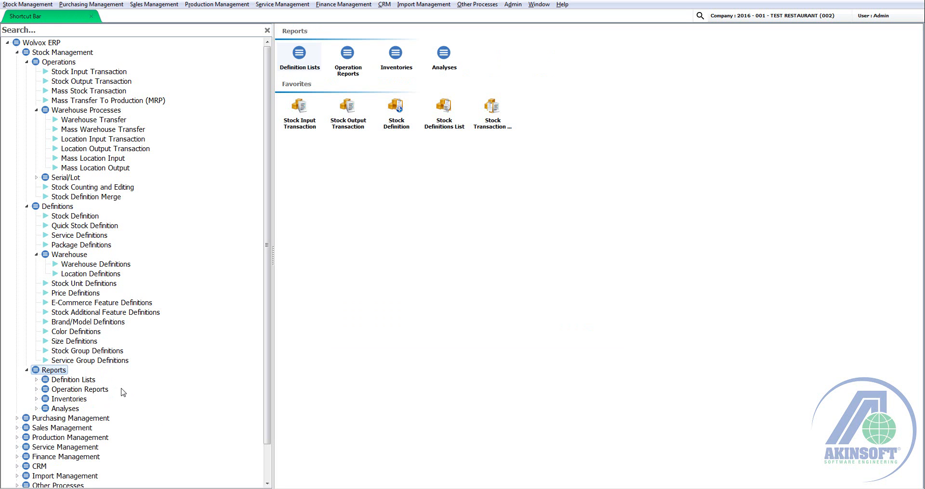
left_click(120, 34)
type("LOCATİ")
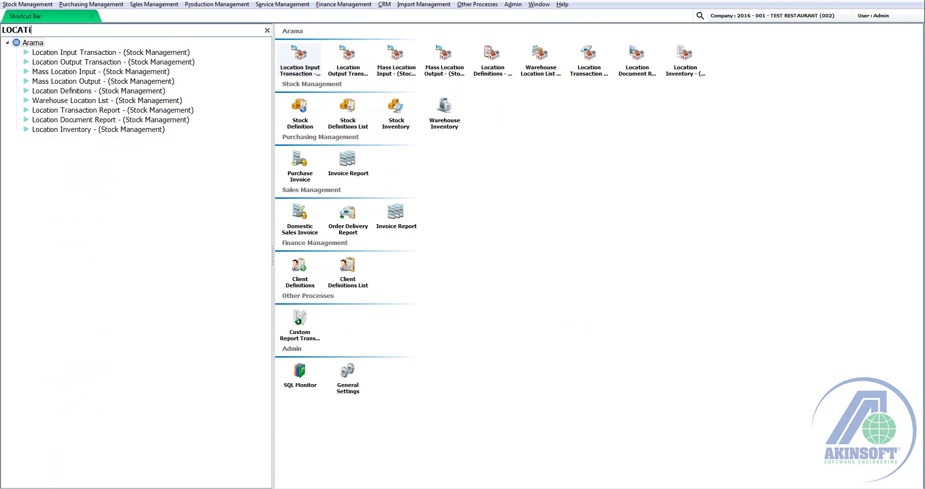
key("BackSpace")
type("ion docu")
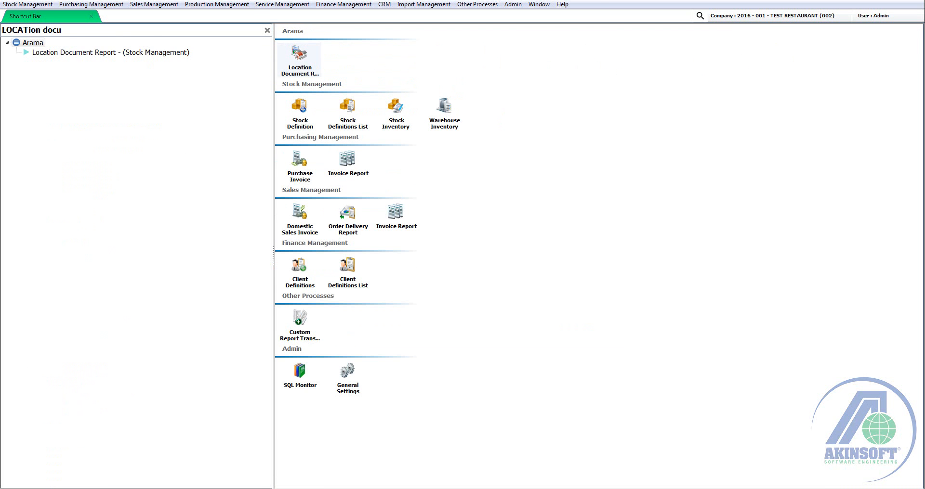
key("Return")
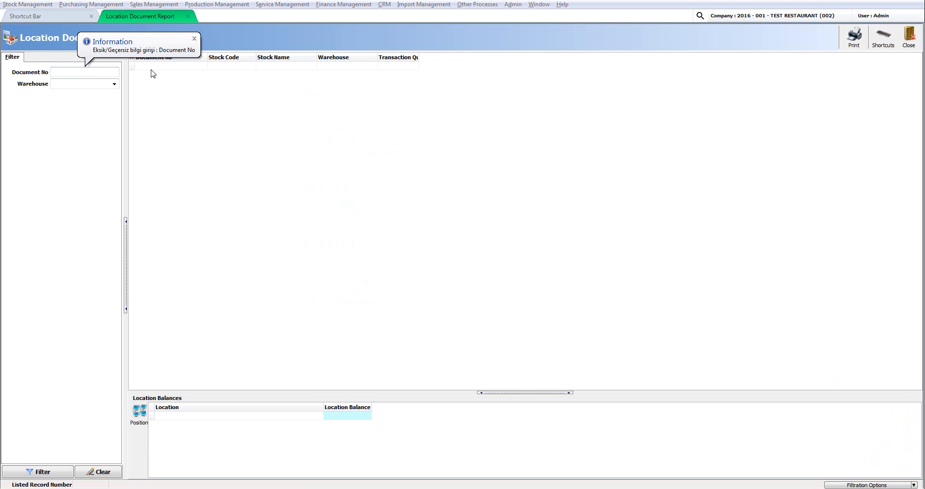
- Set the report's warehouse filter to BRANCH-1 and CENTER
left_click(195, 39)
left_click(114, 83)
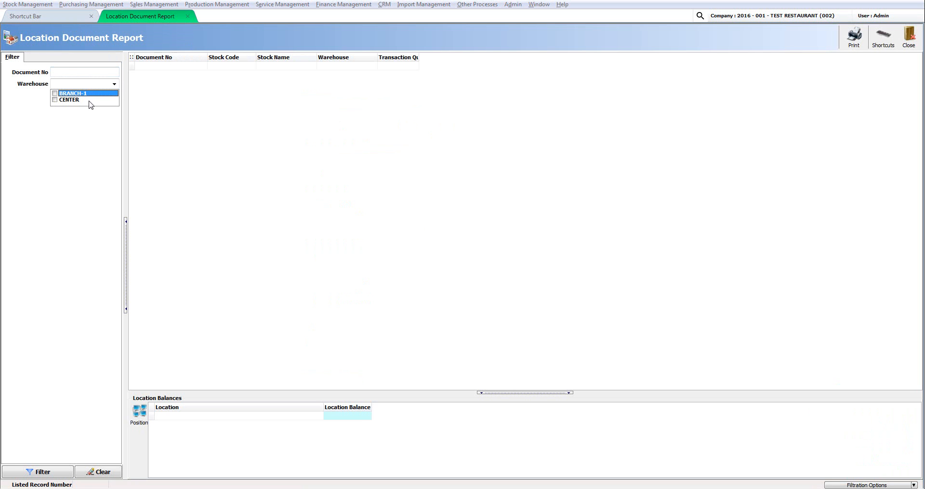
left_click(60, 93)
left_click(79, 100)
left_click(167, 140)
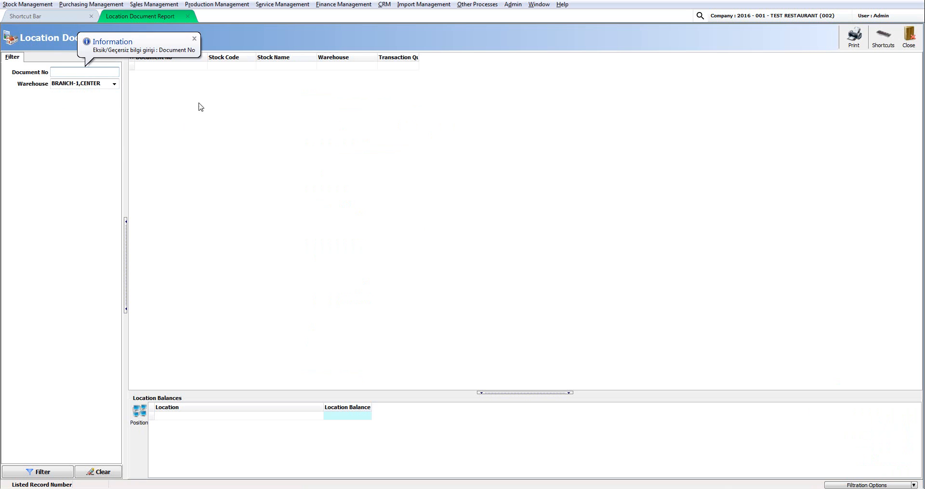